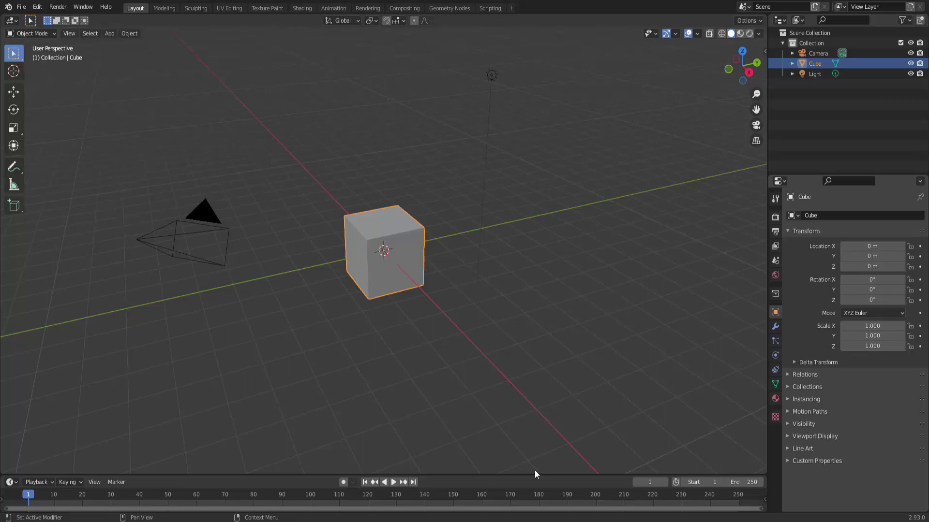
# - Drag the 3D Viewport/Timeline border upward to make the Timeline taller
pyautogui.moveTo(535, 474); pyautogui.dragTo(536, 419)
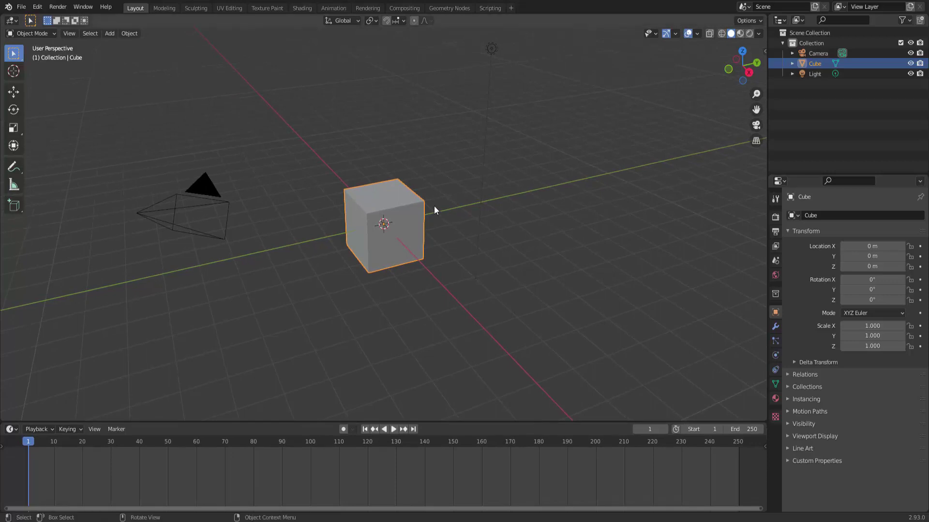
# - Set the cube material's Viewport Display colour to blue
pyautogui.click(775, 398)
pyautogui.scroll(-2, 823, 416)
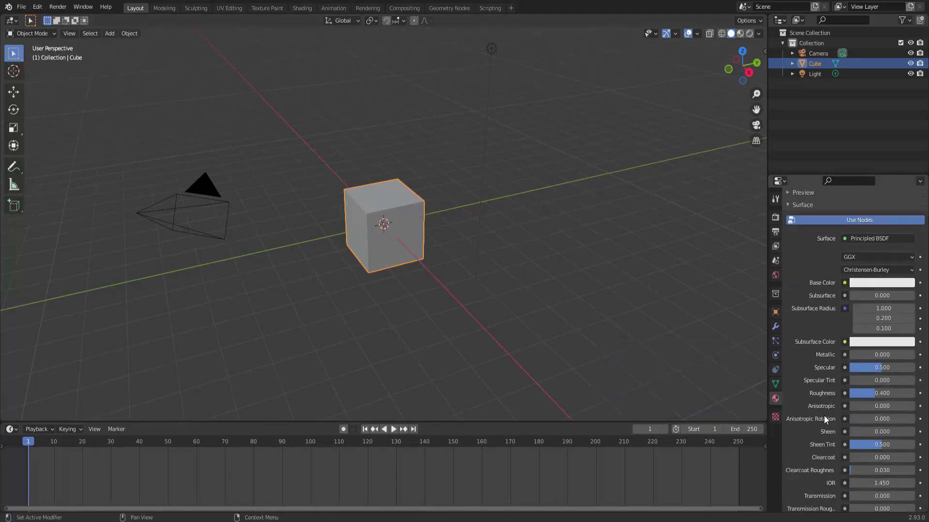
pyautogui.scroll(-6, 823, 416)
pyautogui.scroll(-3, 823, 415)
pyautogui.scroll(-2, 823, 416)
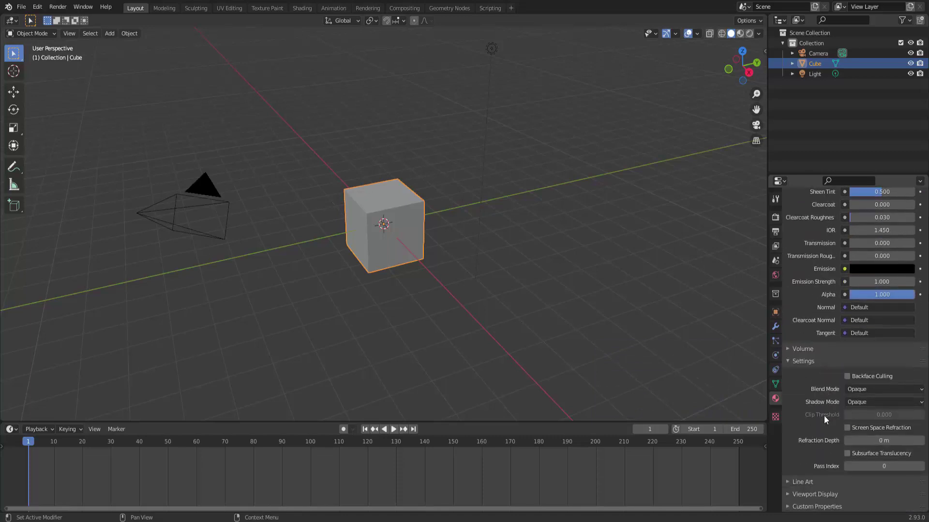
pyautogui.click(788, 493)
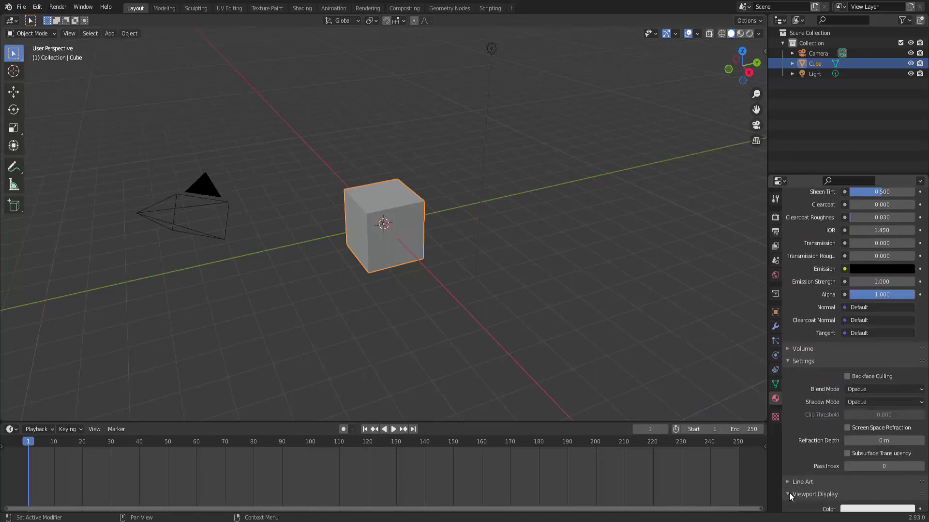
pyautogui.click(876, 509)
pyautogui.click(874, 382)
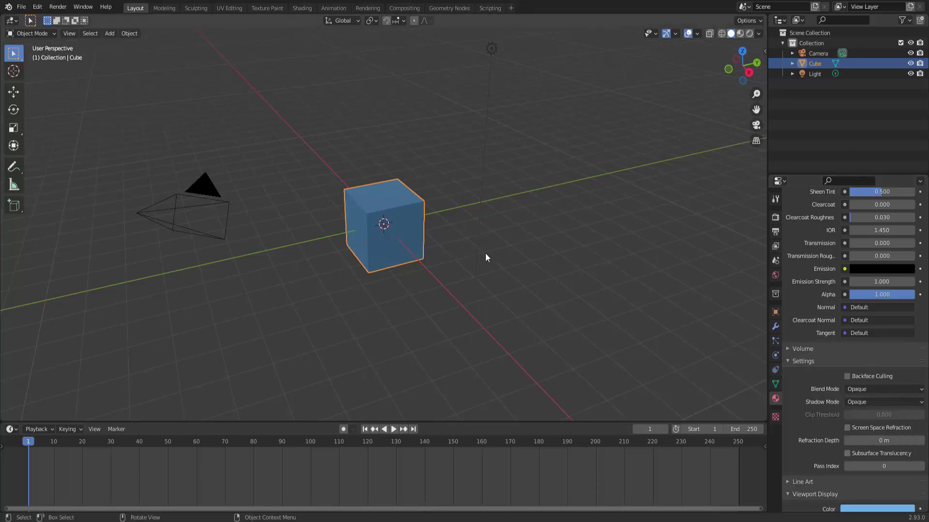
pyautogui.scroll(2, 435, 246)
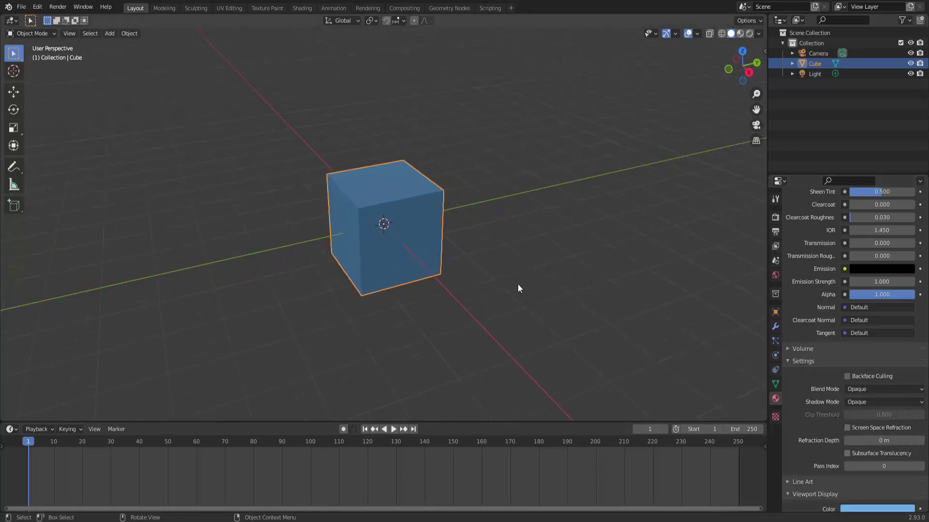
pyautogui.scroll(-2, 517, 283)
# - Hide the Light and Camera so only the cube is visible, then show Render Properties
pyautogui.moveTo(522, 278); pyautogui.dragTo(408, 224, button='middle')
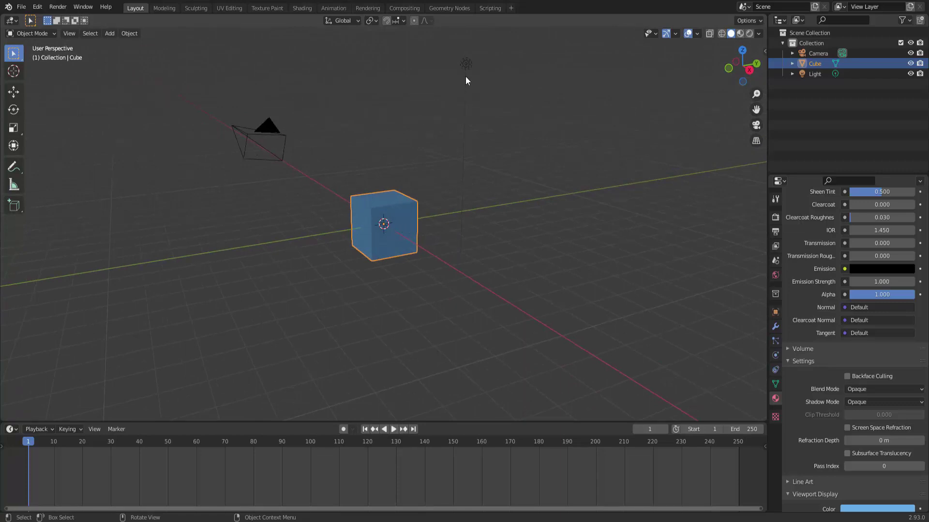
pyautogui.click(910, 74)
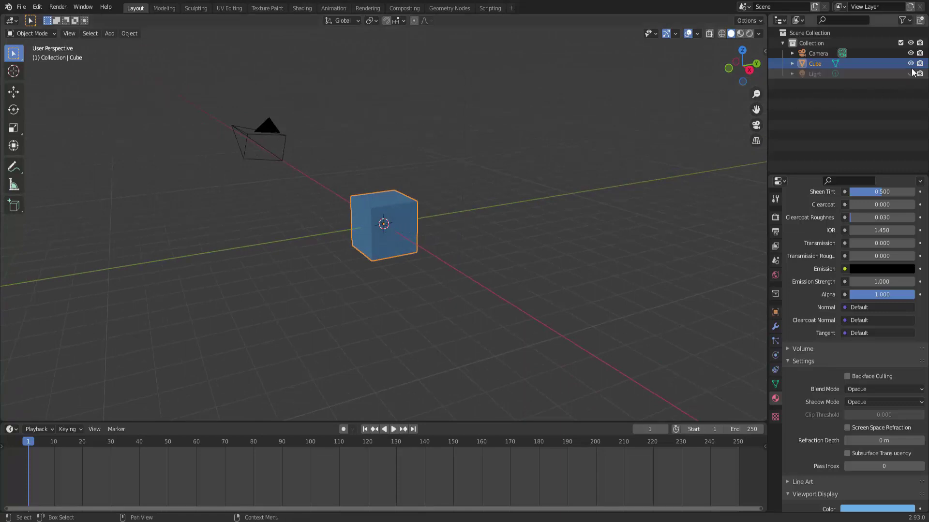
pyautogui.click(910, 54)
pyautogui.scroll(2, 514, 232)
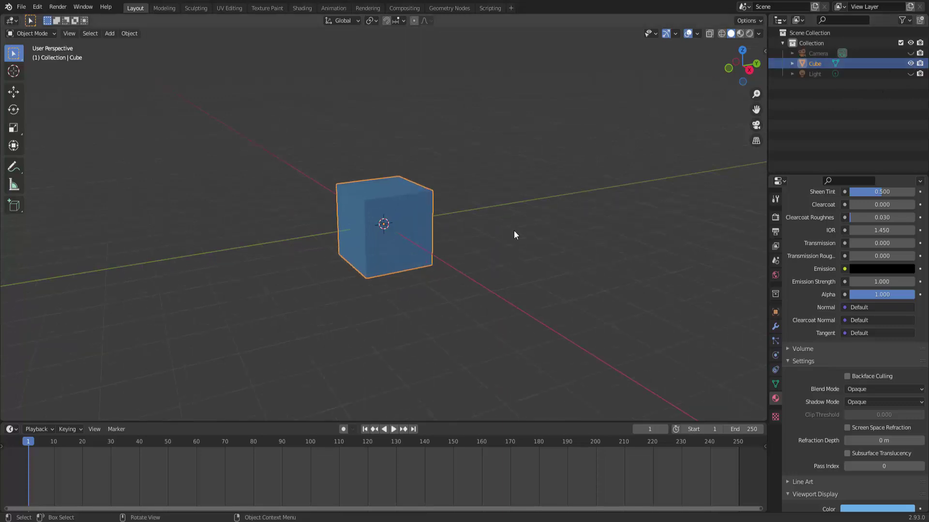
pyautogui.scroll(2, 514, 232)
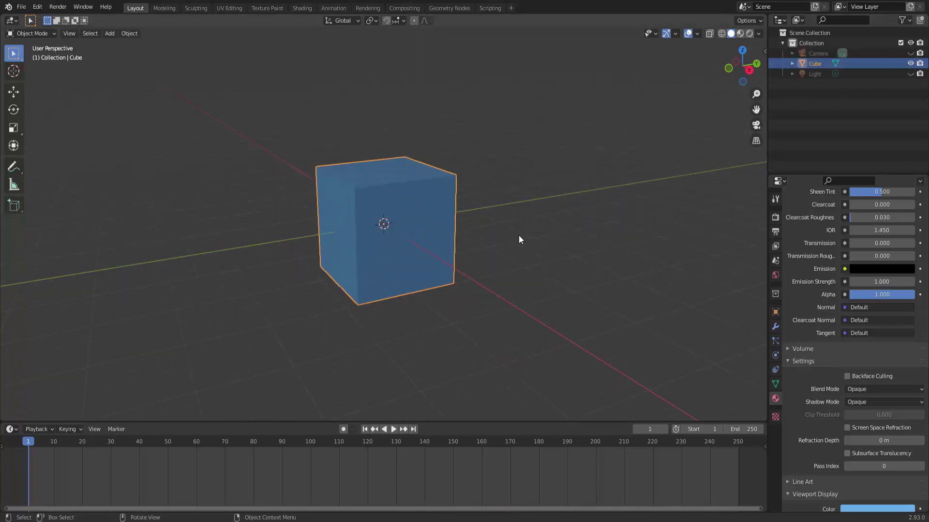
pyautogui.moveTo(518, 235)
pyautogui.mouseDown(button='middle')
pyautogui.moveTo(521, 225)
pyautogui.moveTo(701, 217)
pyautogui.mouseUp(button='middle')
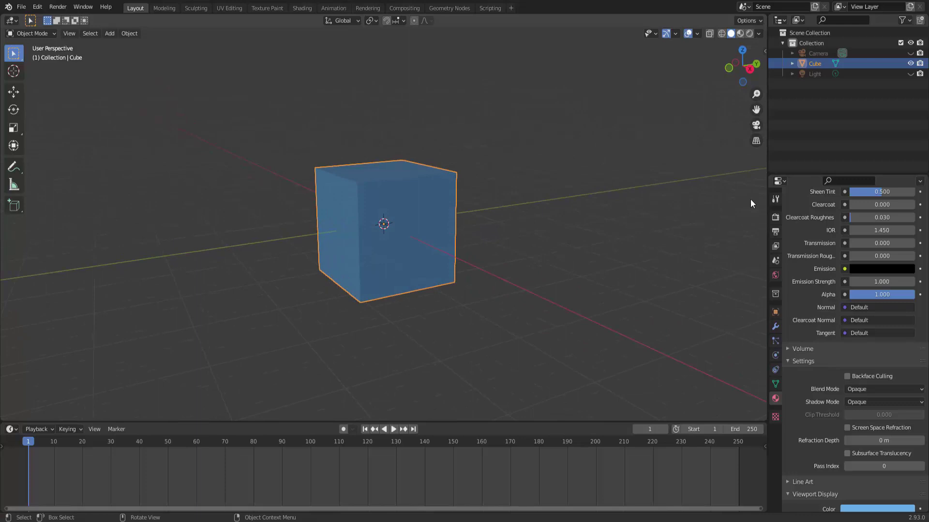
pyautogui.click(776, 217)
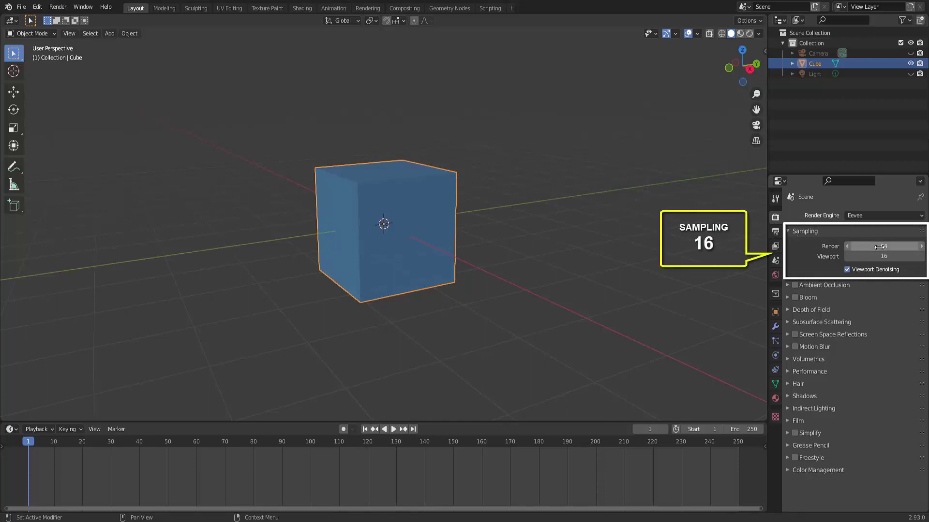
# - Set the Eevee render samples to 16
pyautogui.click(876, 246)
pyautogui.write('16')
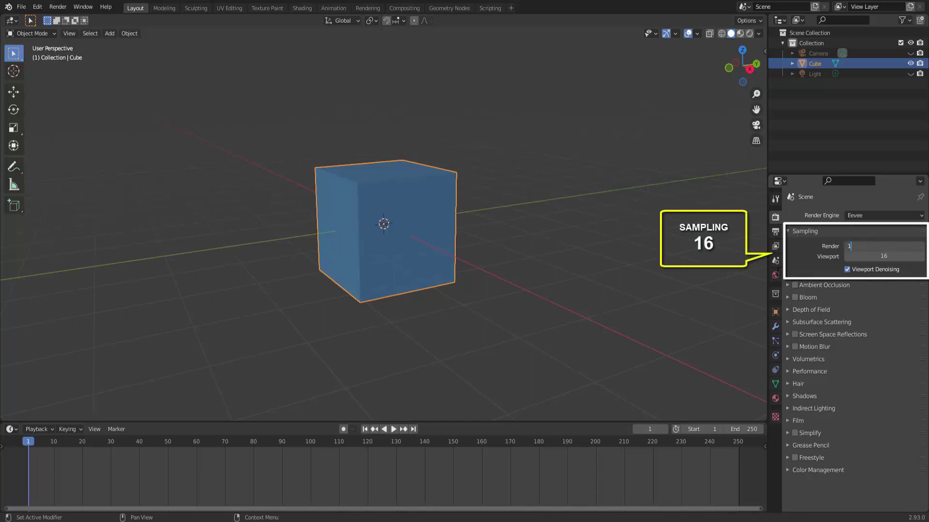
pyautogui.press('Return')
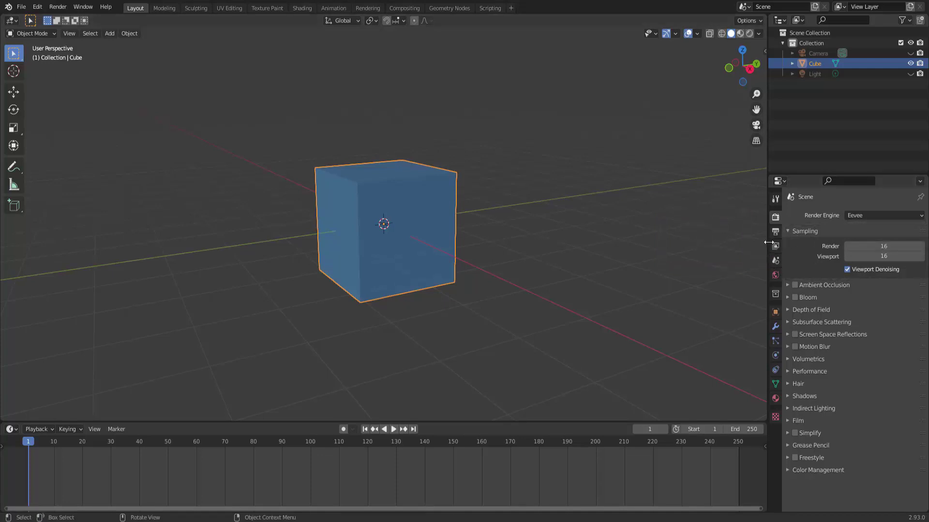
pyautogui.click(775, 232)
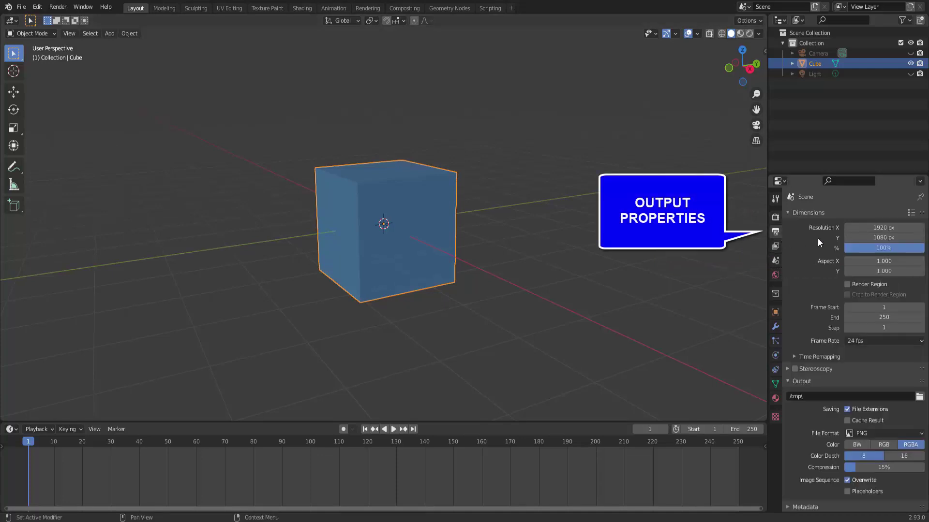
# - Apply the HDTV 720p resolution preset (1280×720) and set the output file format to AVI JPEG
pyautogui.click(911, 213)
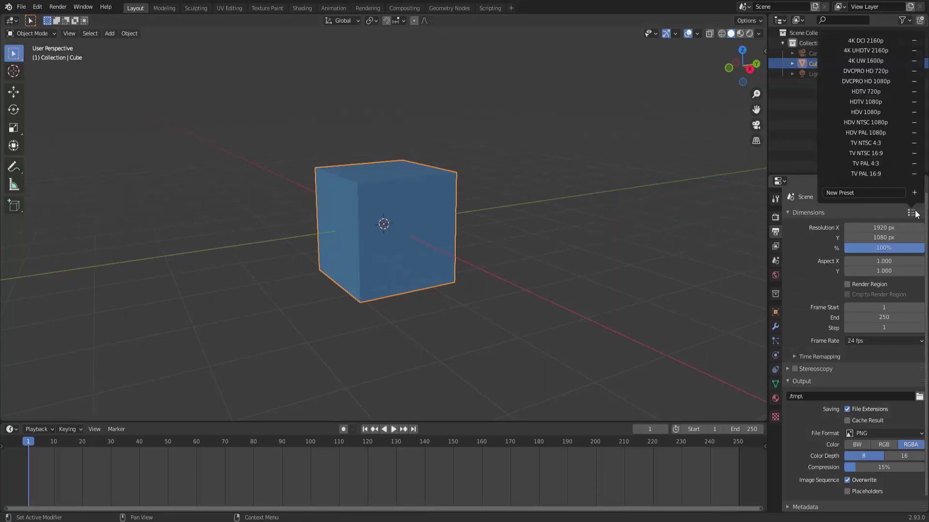
pyautogui.click(883, 93)
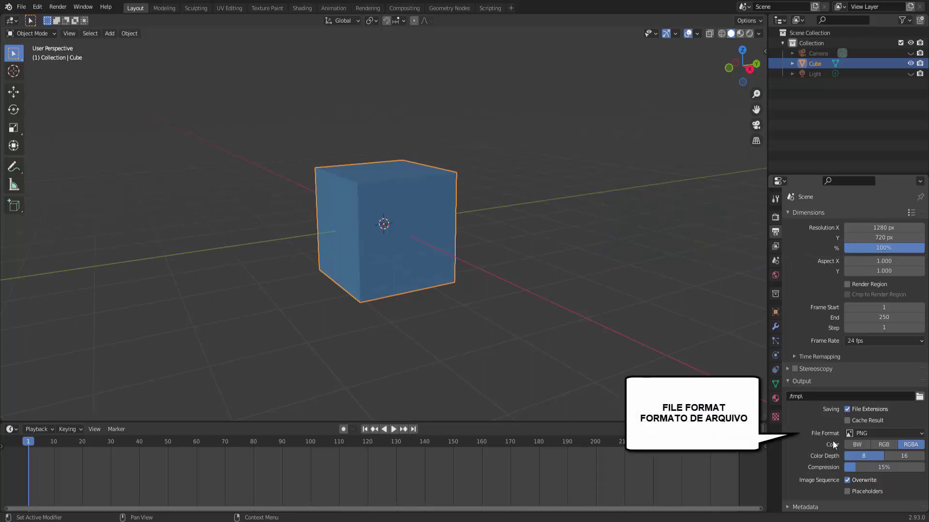
pyautogui.click(889, 434)
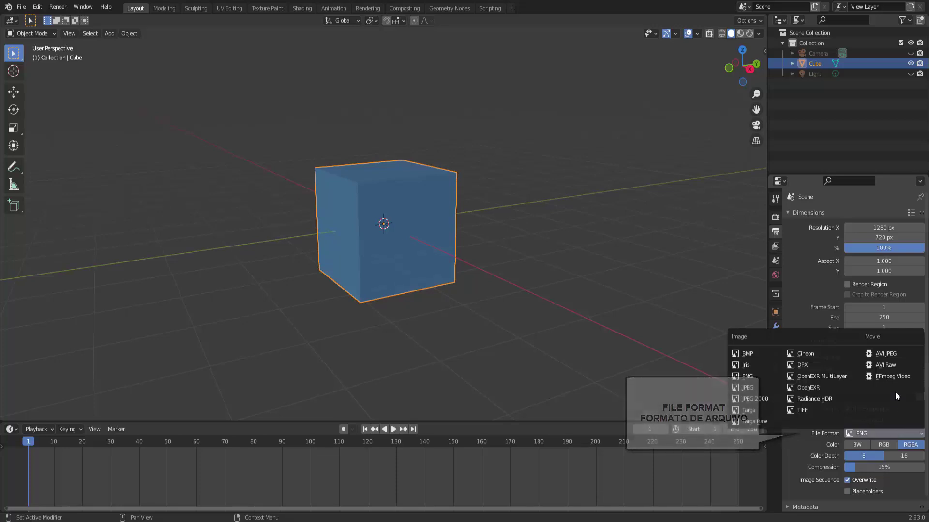
pyautogui.click(888, 355)
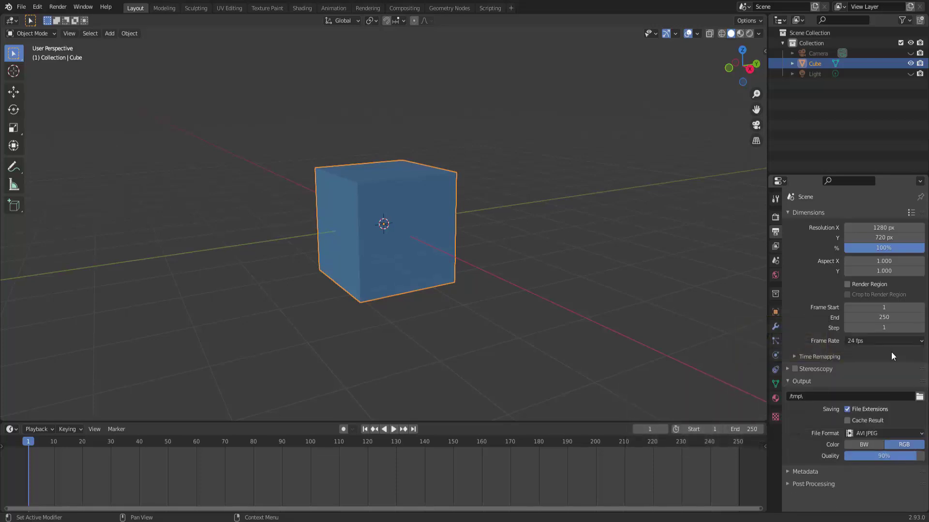
# - Enable Cavity shading and give the viewport a custom dark reddish-brown background
pyautogui.click(758, 35)
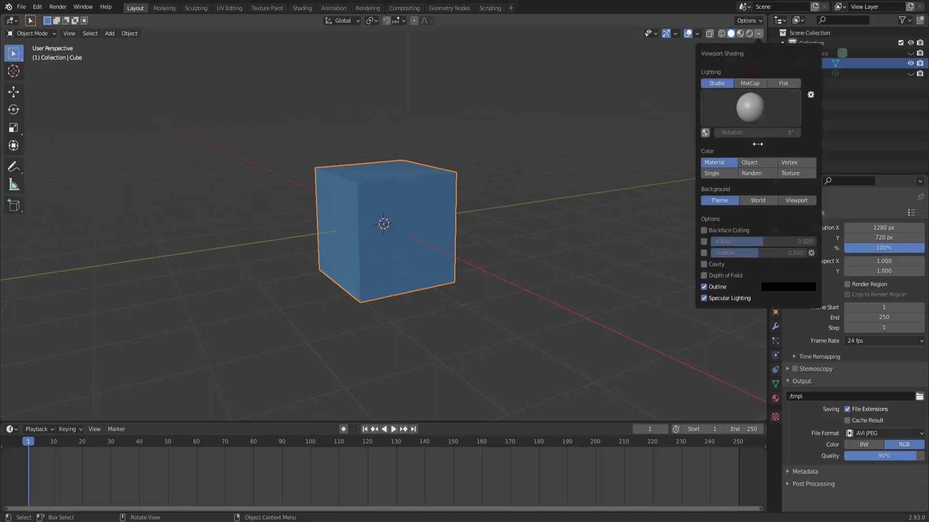
pyautogui.click(704, 264)
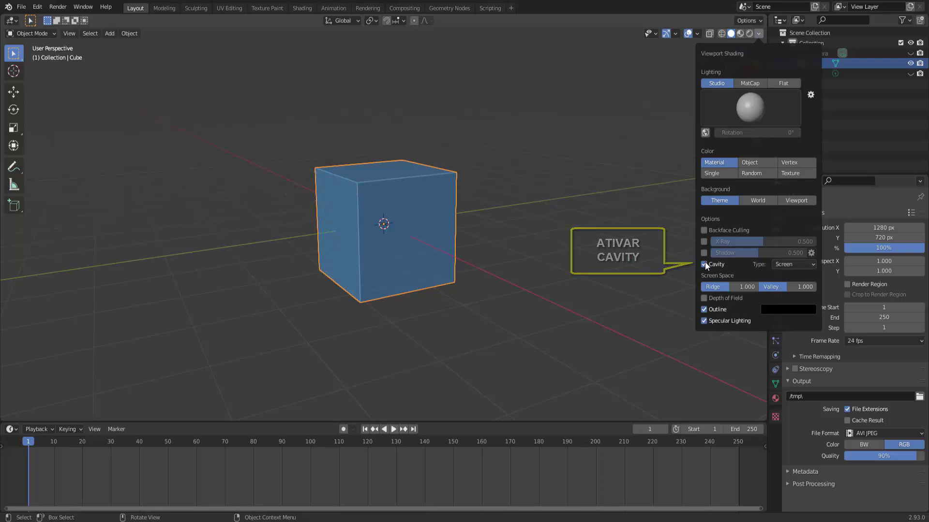
pyautogui.click(802, 202)
pyautogui.click(787, 211)
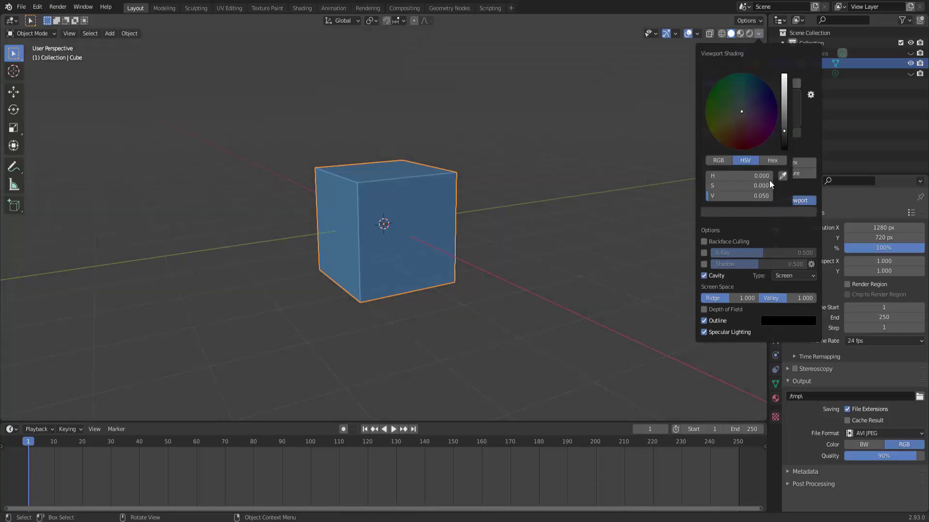
pyautogui.click(727, 137)
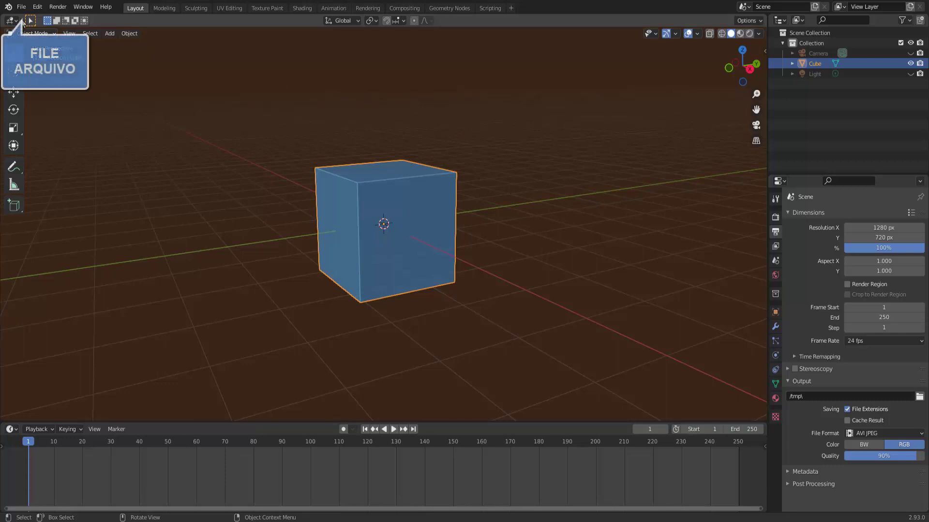
# - Save the current setup as the startup file, then quit Blender without saving
pyautogui.click(22, 6)
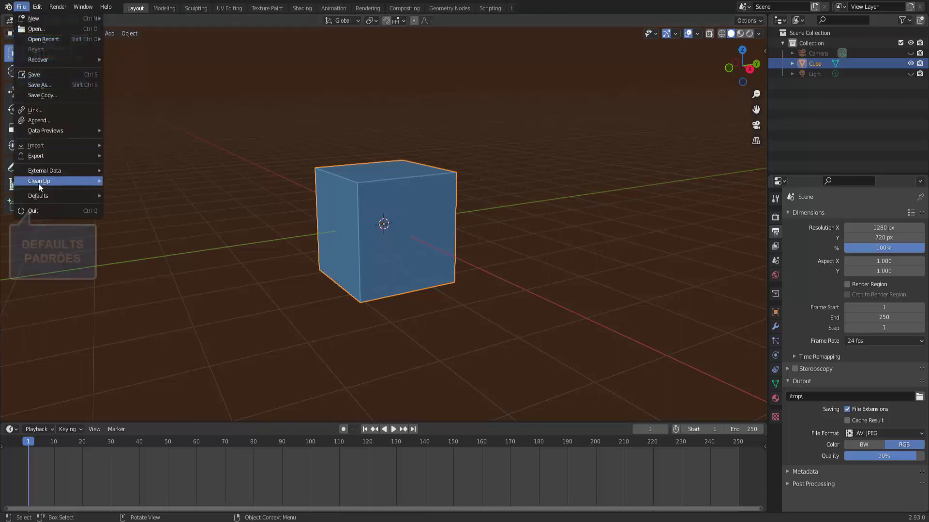
pyautogui.moveTo(44, 196)
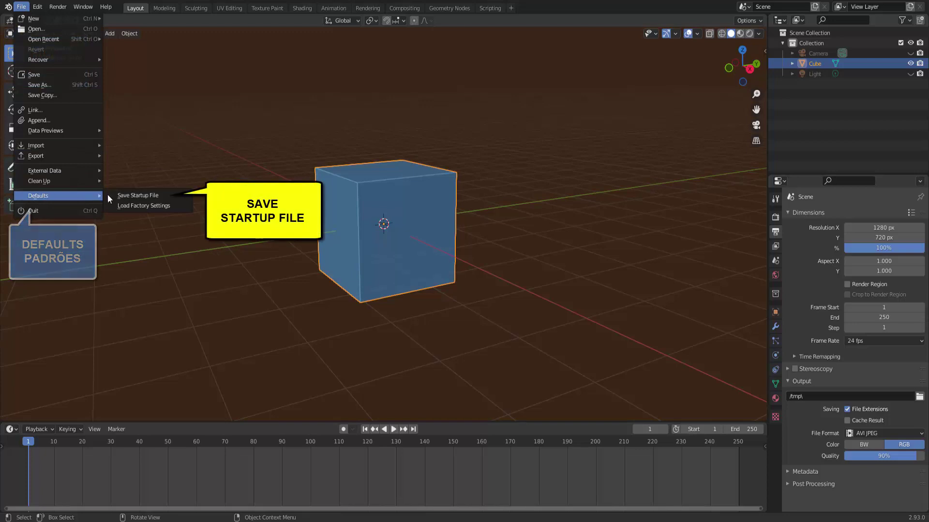
pyautogui.click(156, 196)
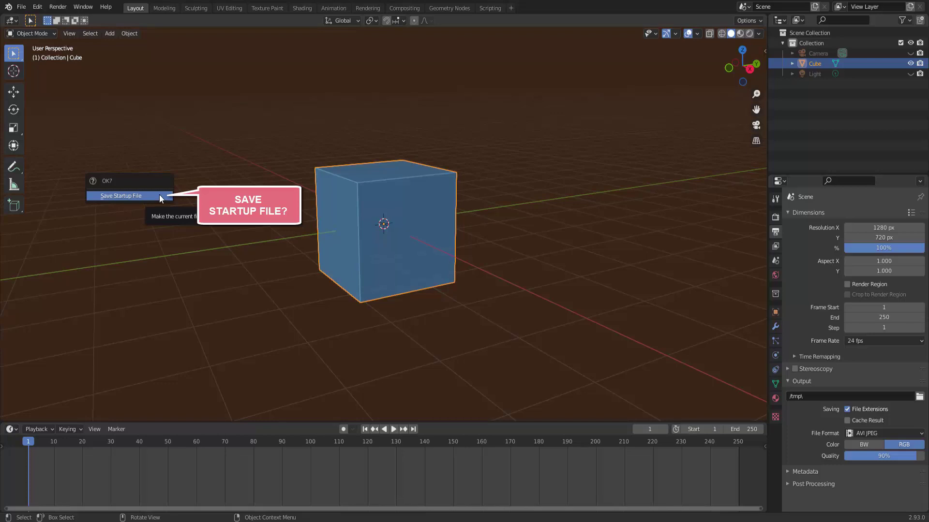
pyautogui.click(121, 196)
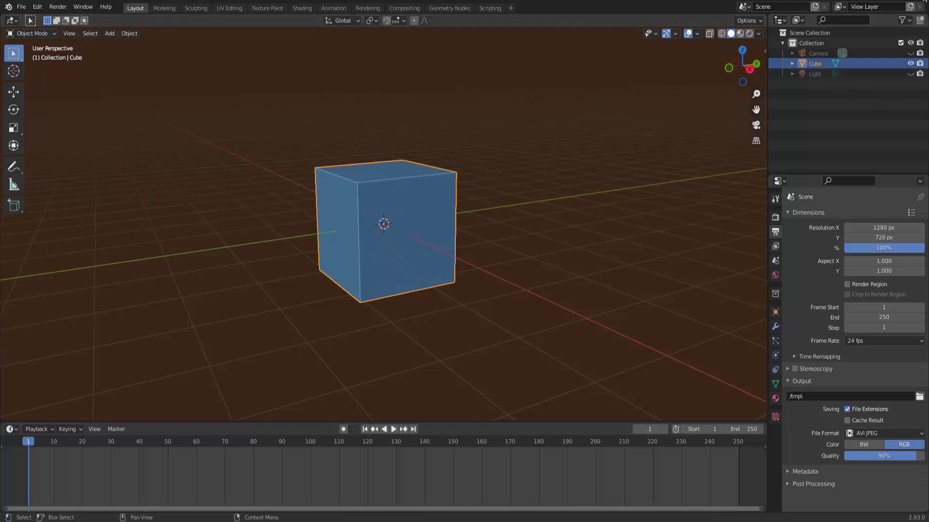
pyautogui.click(924, 1)
pyautogui.click(492, 280)
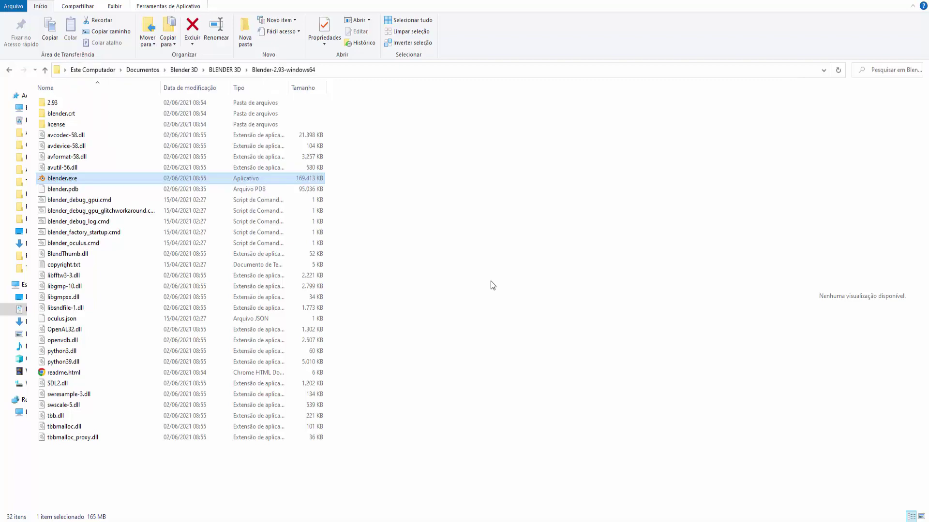
# - Relaunch blender.exe and dismiss the splash screen
pyautogui.doubleClick(66, 180)
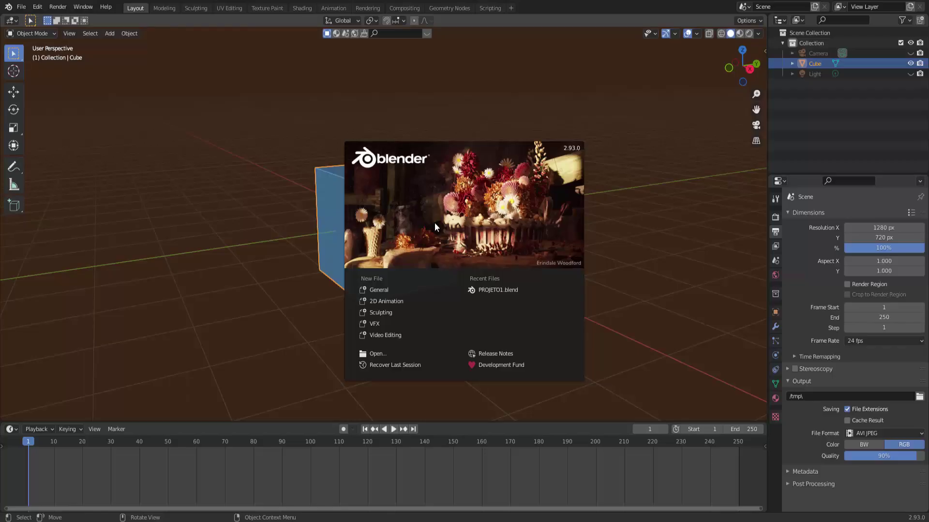
pyautogui.click(686, 204)
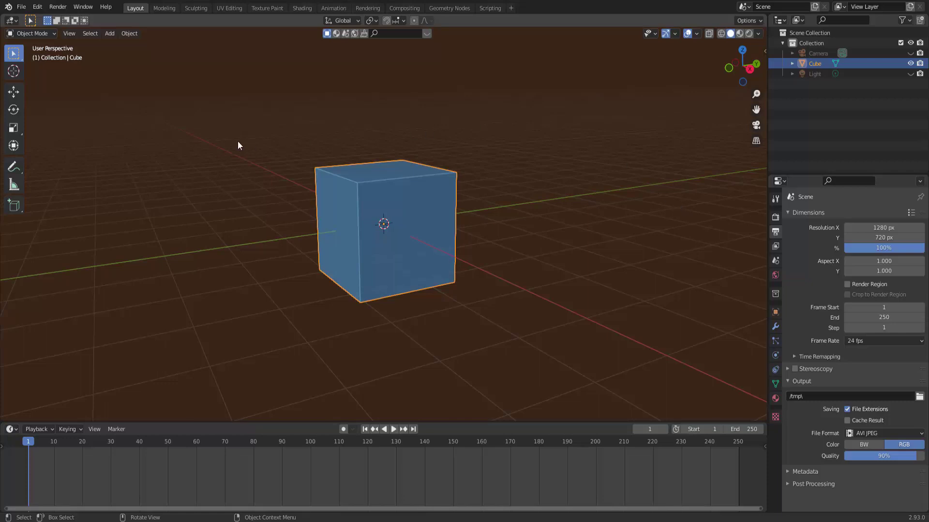
# - Load Blender's factory settings, restoring the grey cube, camera and light
pyautogui.click(22, 7)
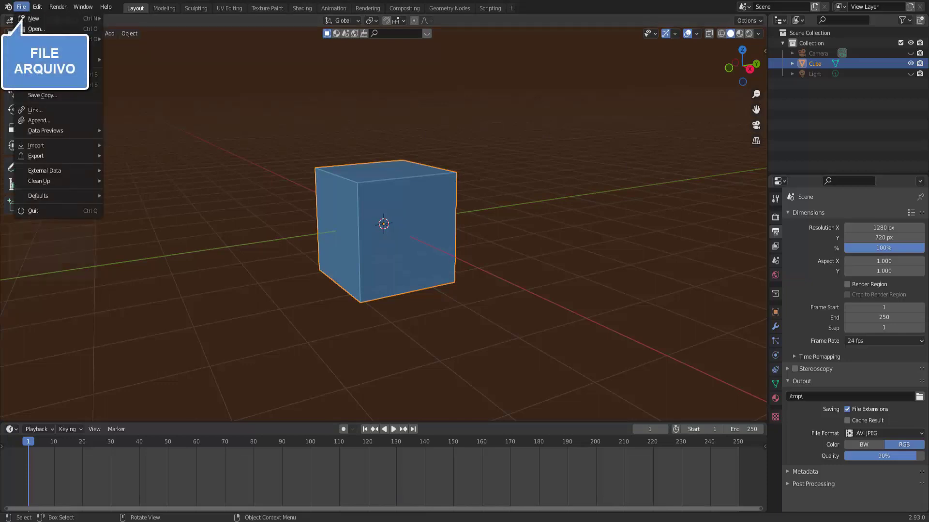
pyautogui.moveTo(38, 196)
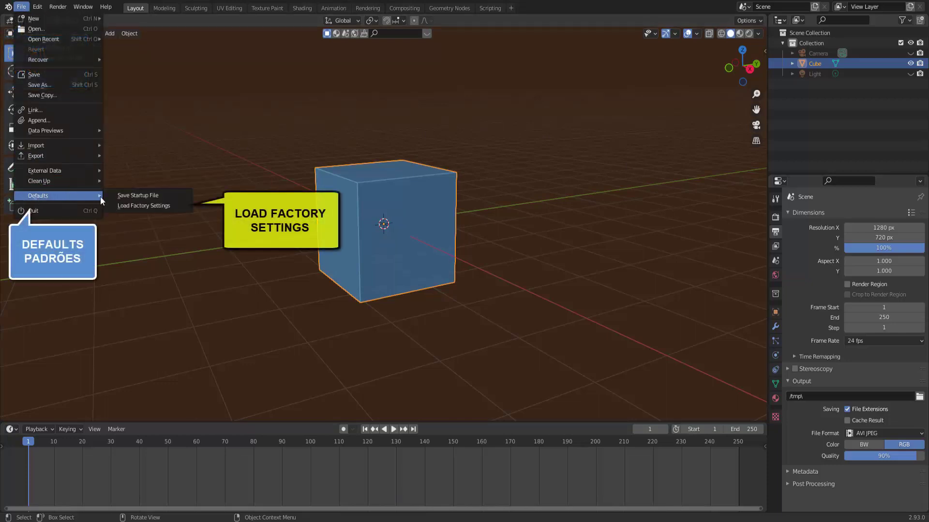
pyautogui.click(155, 206)
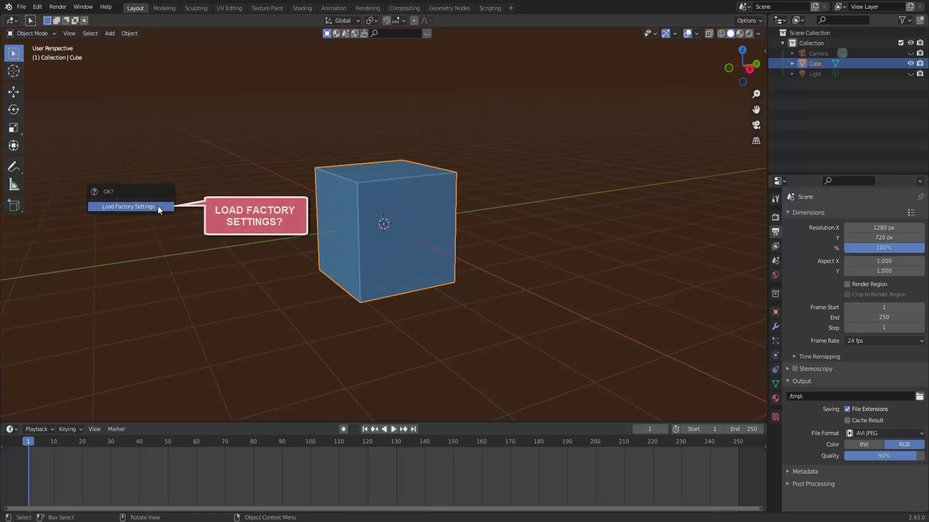
pyautogui.click(158, 206)
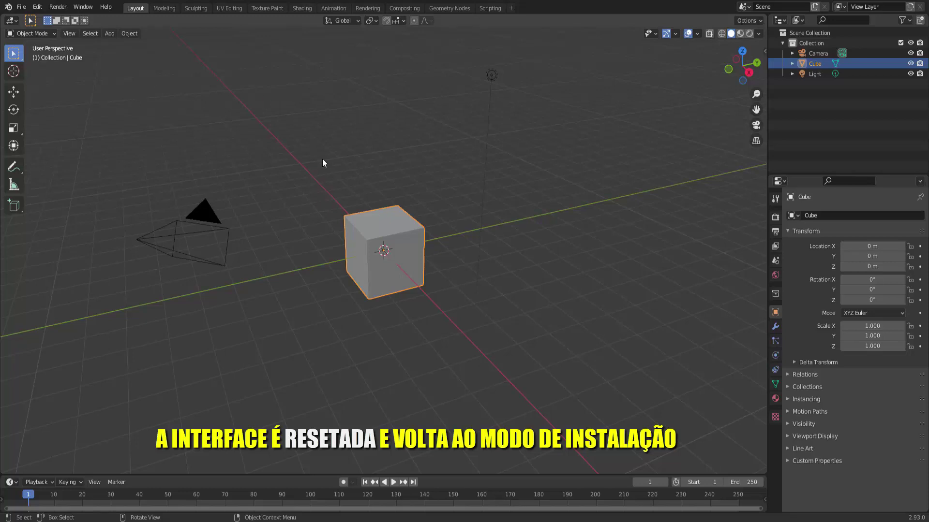
# - Save the factory scene as the startup file and relaunch blender.exe
pyautogui.click(21, 7)
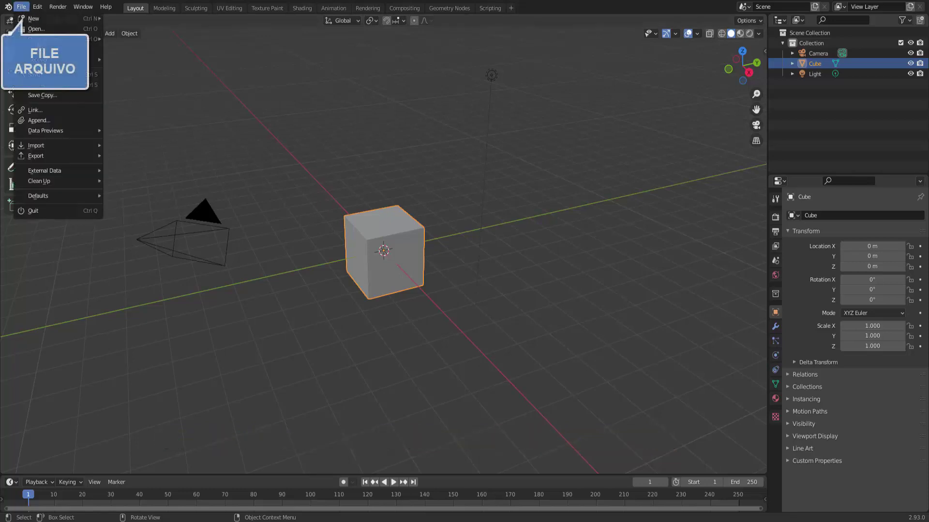
pyautogui.moveTo(37, 196)
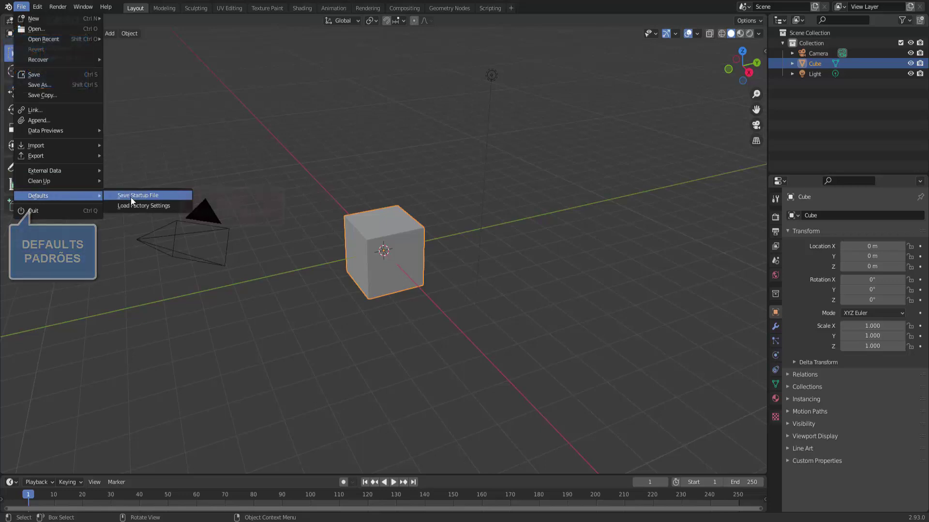
pyautogui.click(130, 196)
pyautogui.click(131, 196)
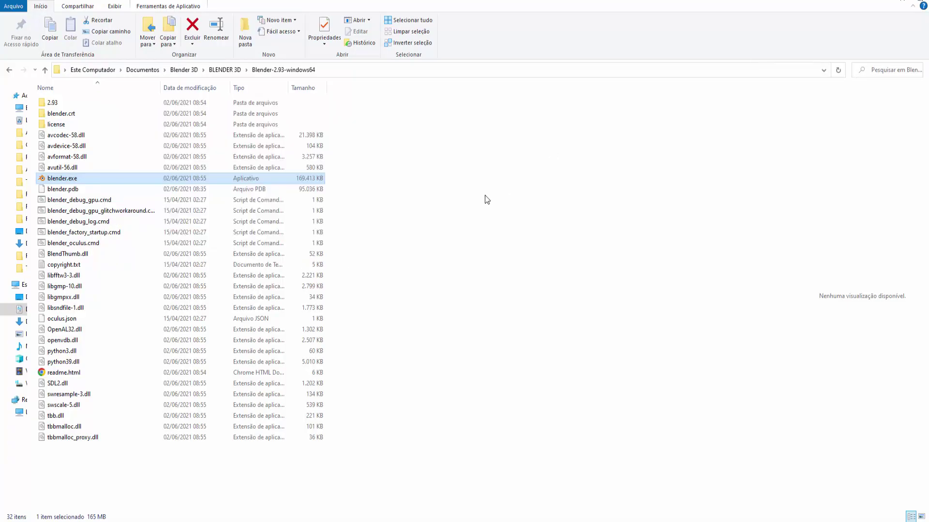
pyautogui.doubleClick(77, 179)
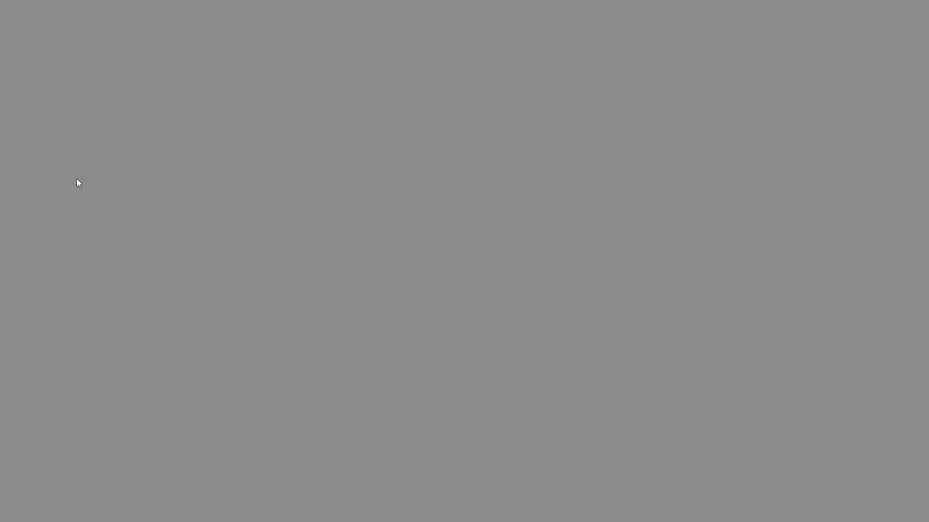